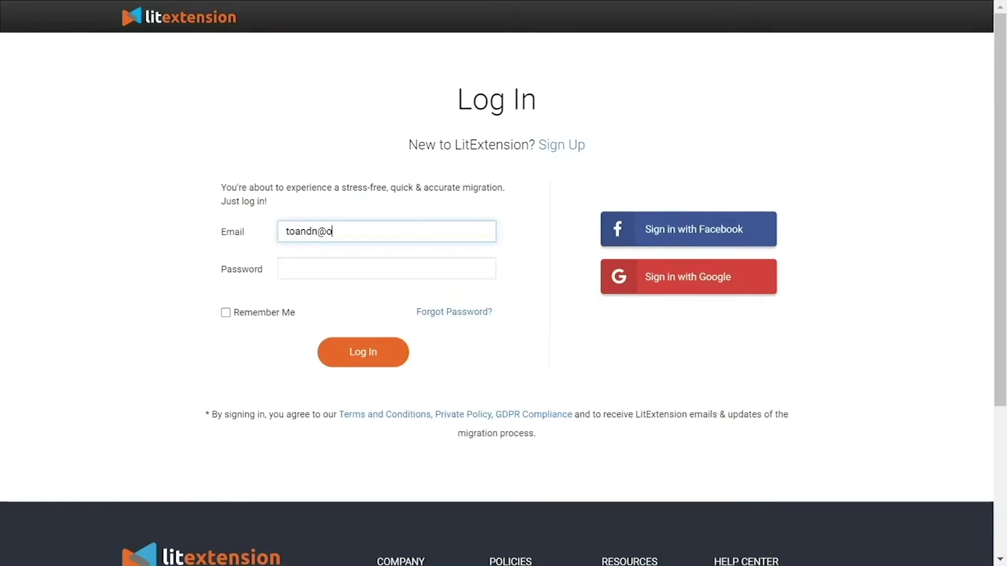
text(ceansoftware.com.vn)
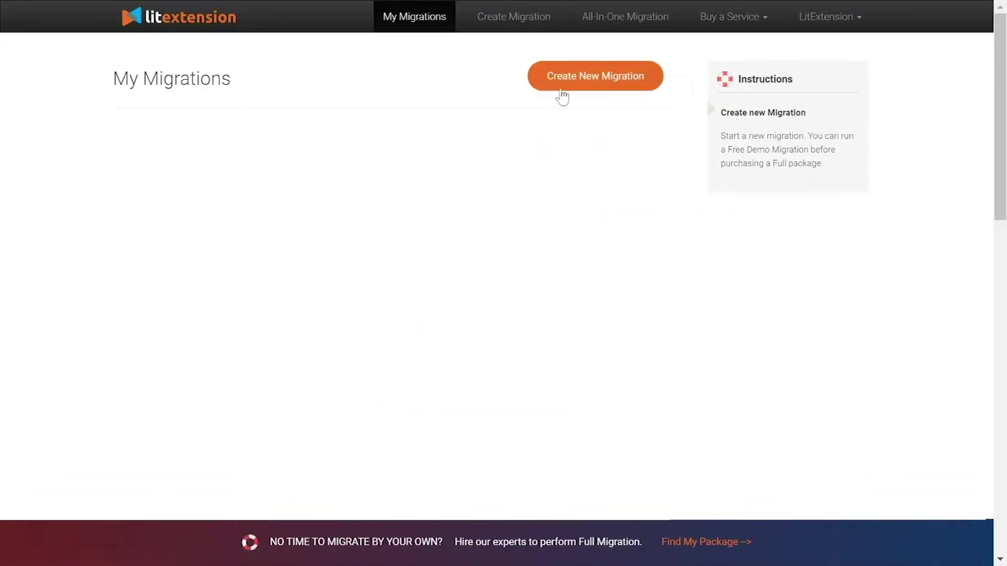
Create a new migration with Opencart as the source cart type.
click(576, 84)
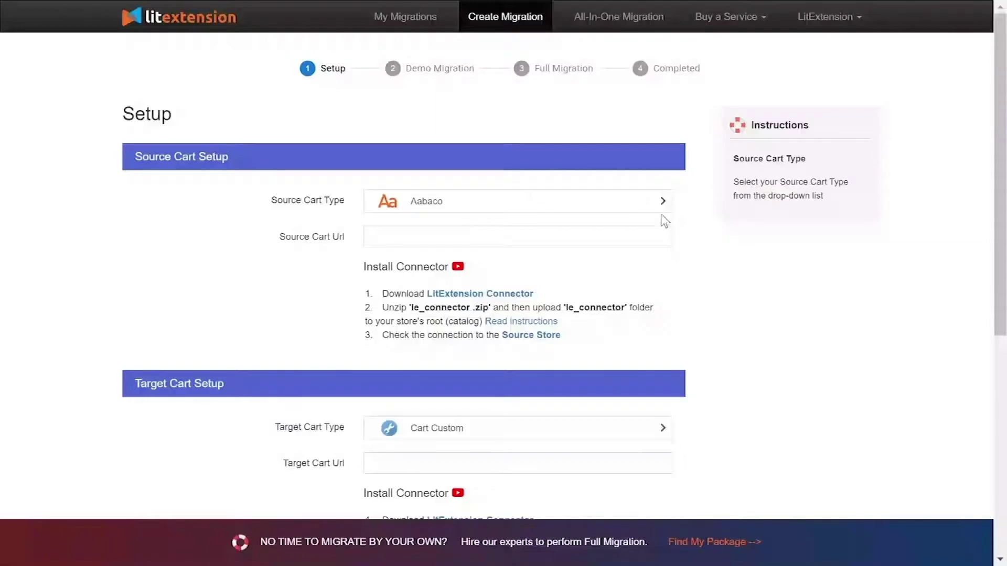
click(492, 204)
text(open)
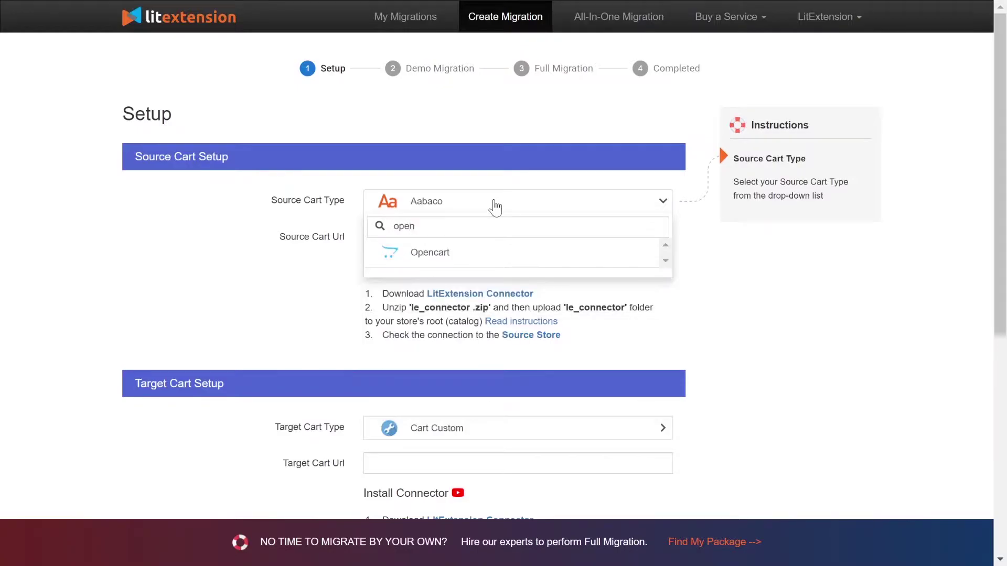
click(471, 255)
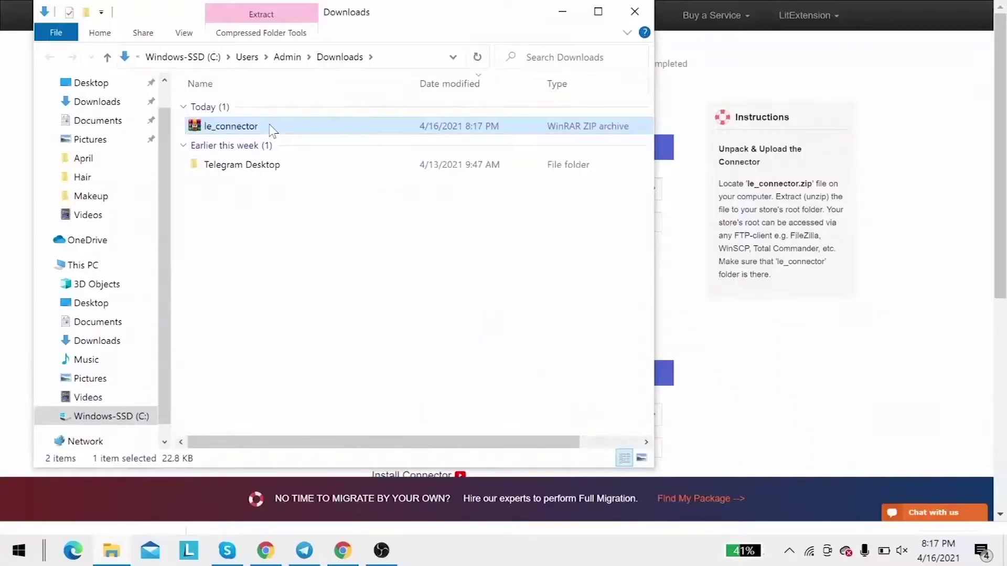
Extract le_connector.zip in place in the Downloads folder.
right_click(270, 127)
click(292, 224)
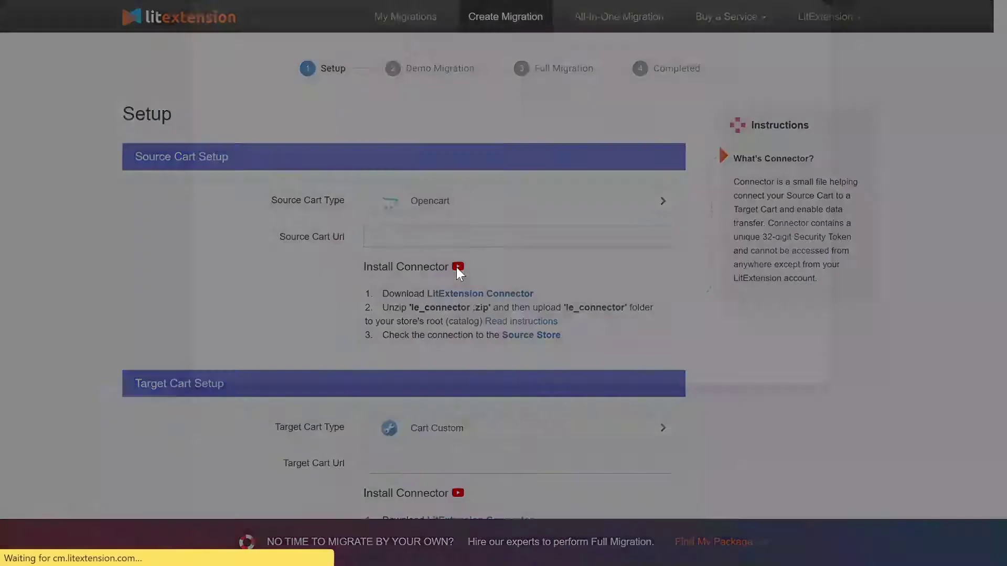
click(457, 267)
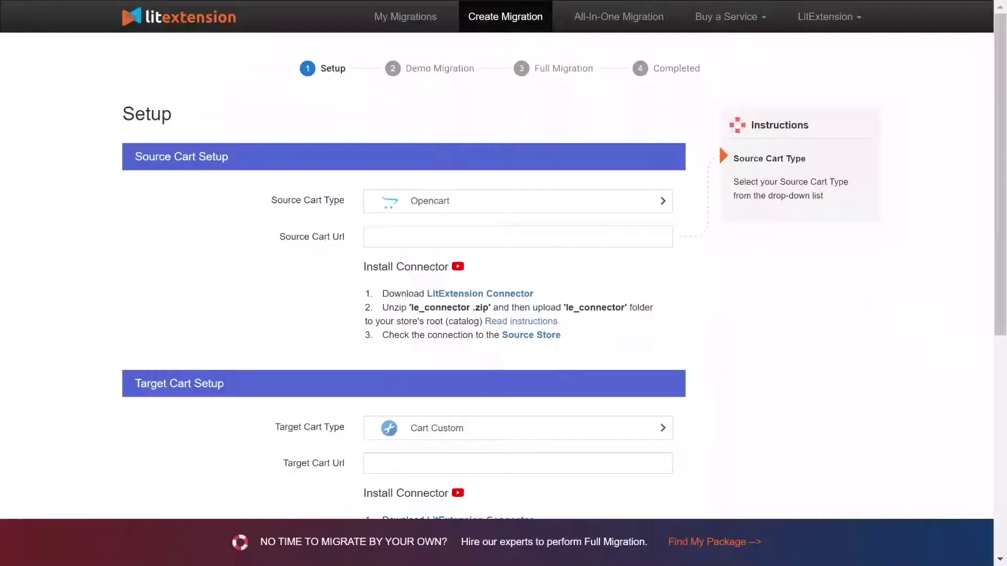
text(http://45.56.66.224/your_source_cart)
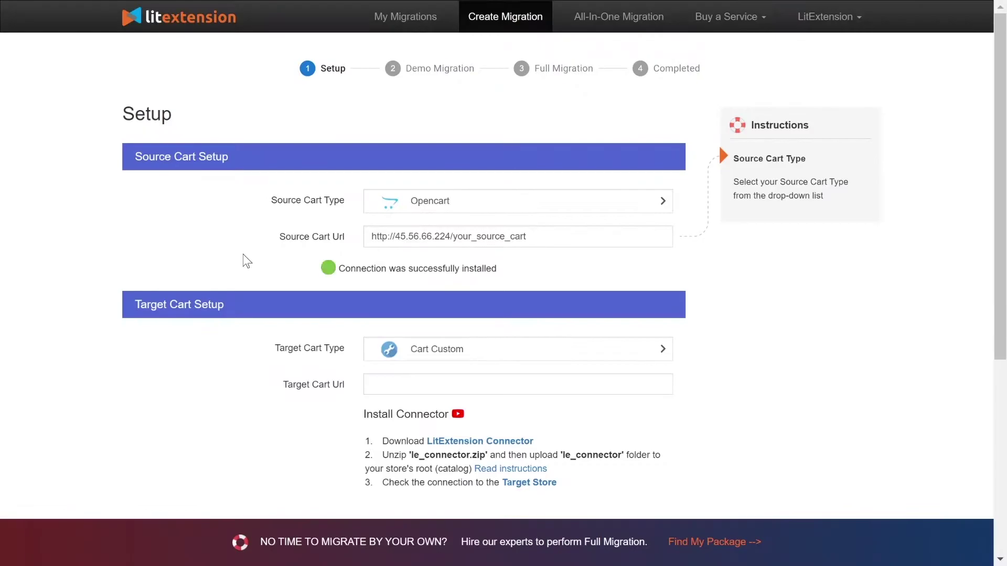
scroll(244, 255, down, 2)
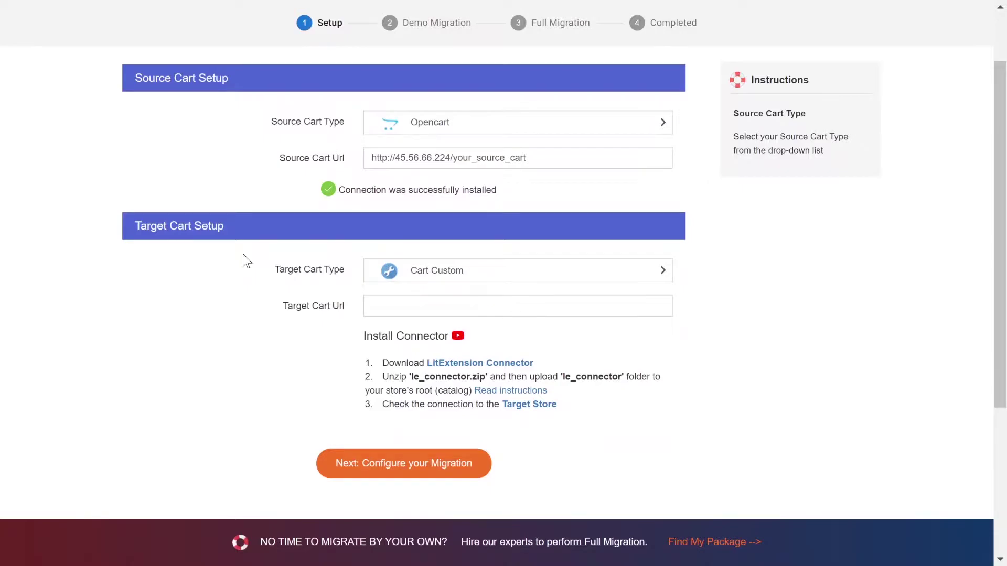
scroll(230, 254, down, 1)
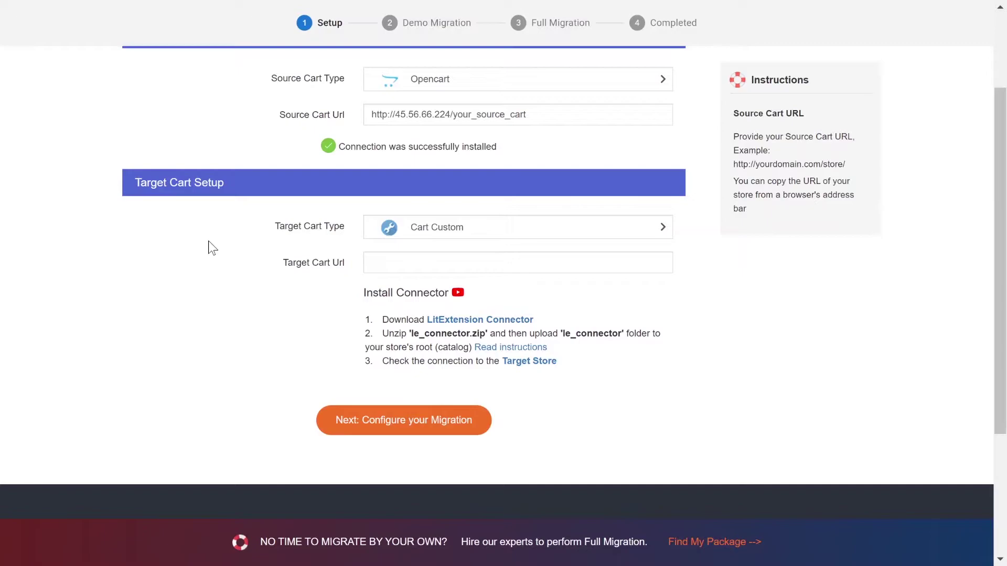
Choose Shopify as the target cart type.
click(414, 237)
text(shopify)
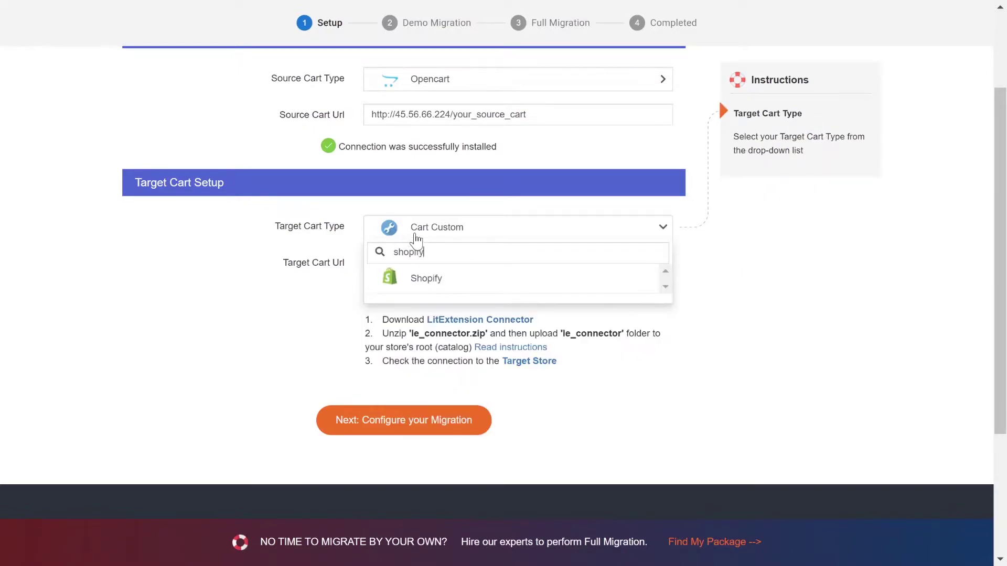
click(418, 277)
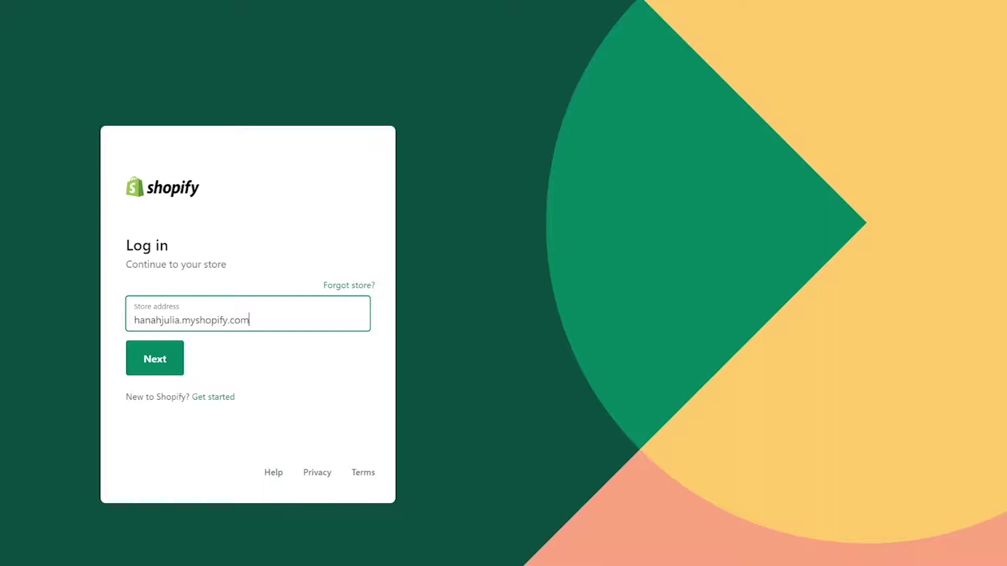
Sign into the Shopify store admin and begin creating a private app.
click(145, 370)
click(144, 329)
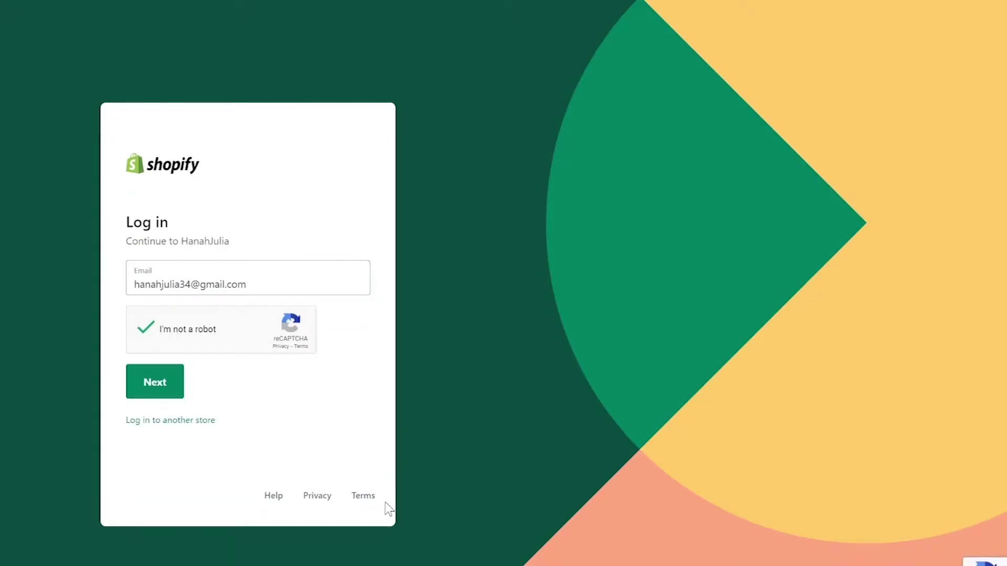
click(157, 382)
click(173, 367)
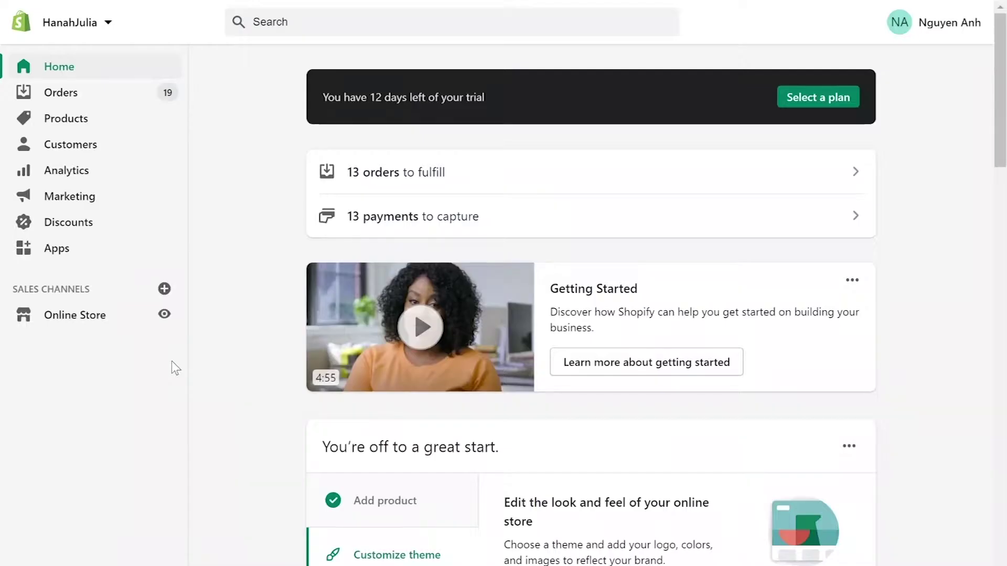
scroll(577, 58, down, 2)
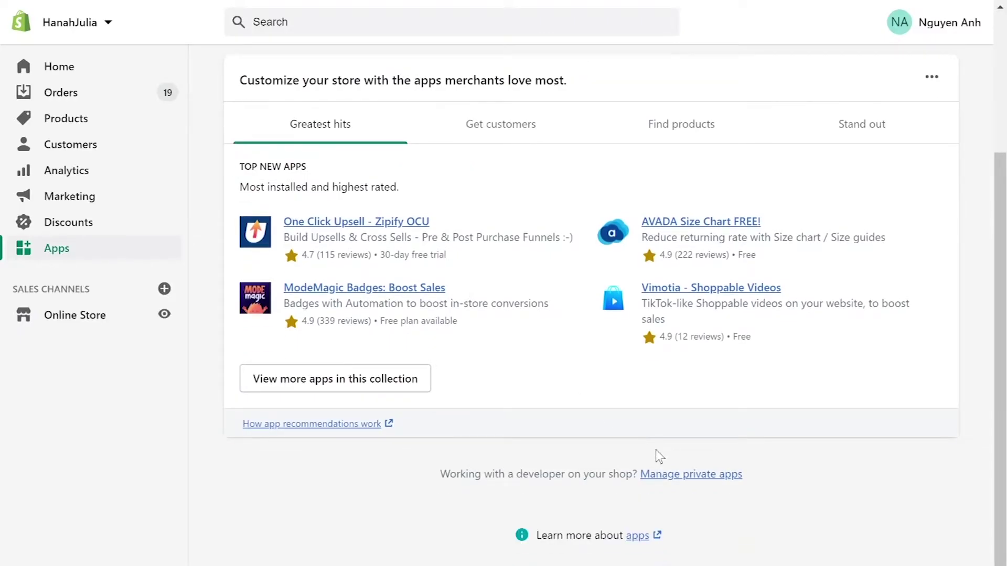
click(692, 475)
text(xtension)
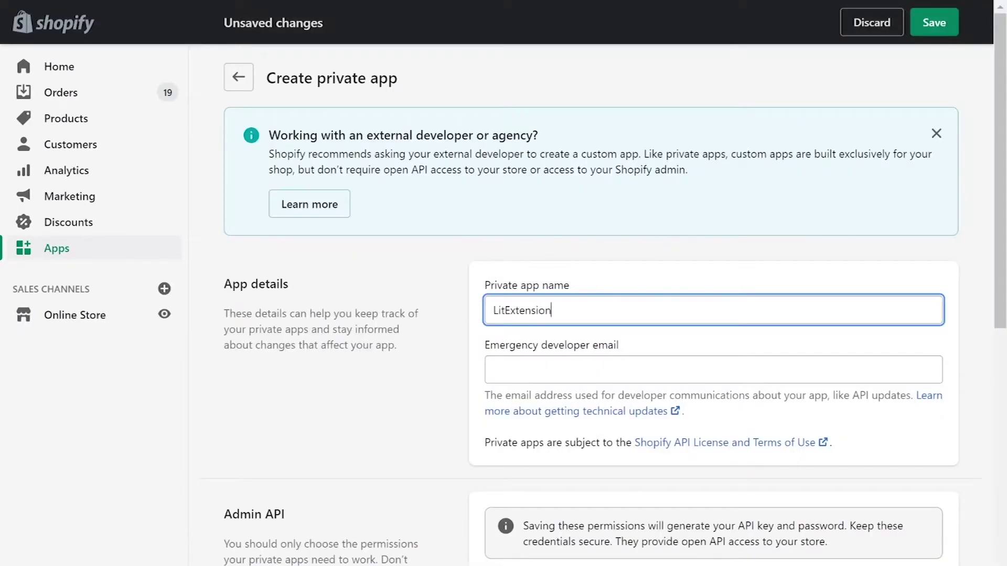
key(Tab)
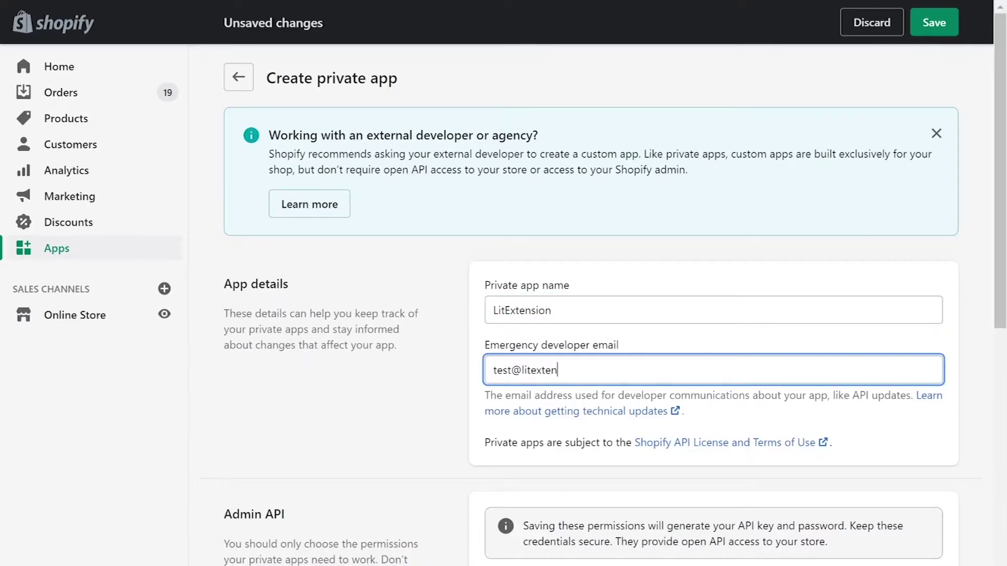
Grant read or read-and-write Admin API access for Analytics through Locations.
scroll(577, 304, down, 5)
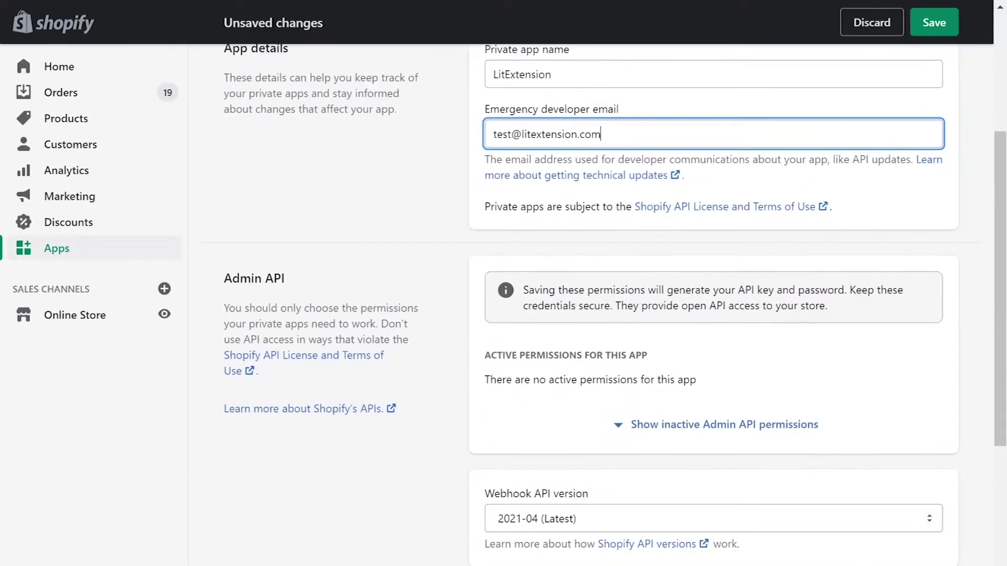
click(706, 424)
click(879, 445)
click(854, 483)
scroll(881, 367, down, 5)
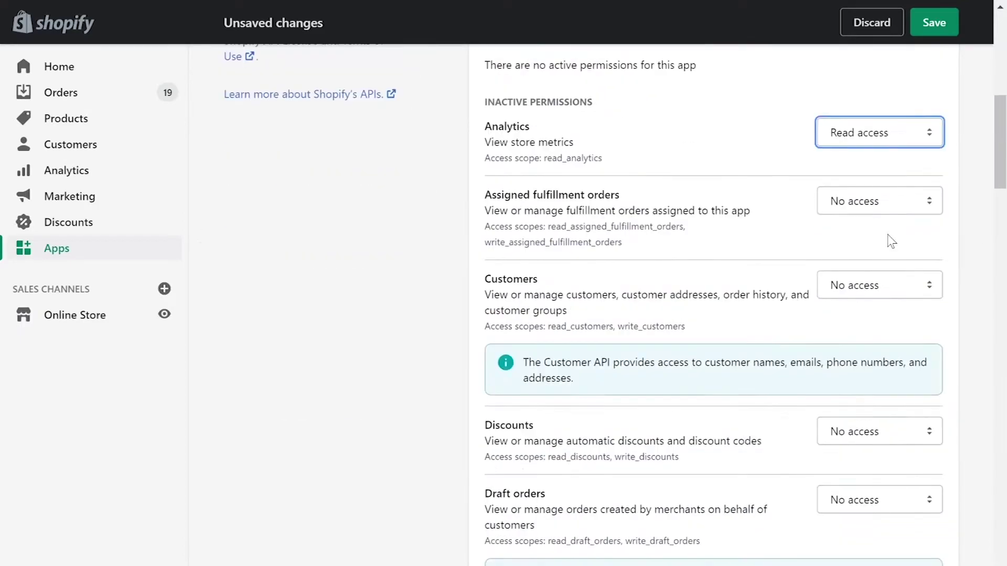
click(879, 201)
click(866, 251)
click(879, 431)
click(870, 480)
scroll(871, 315, down, 7)
click(870, 157)
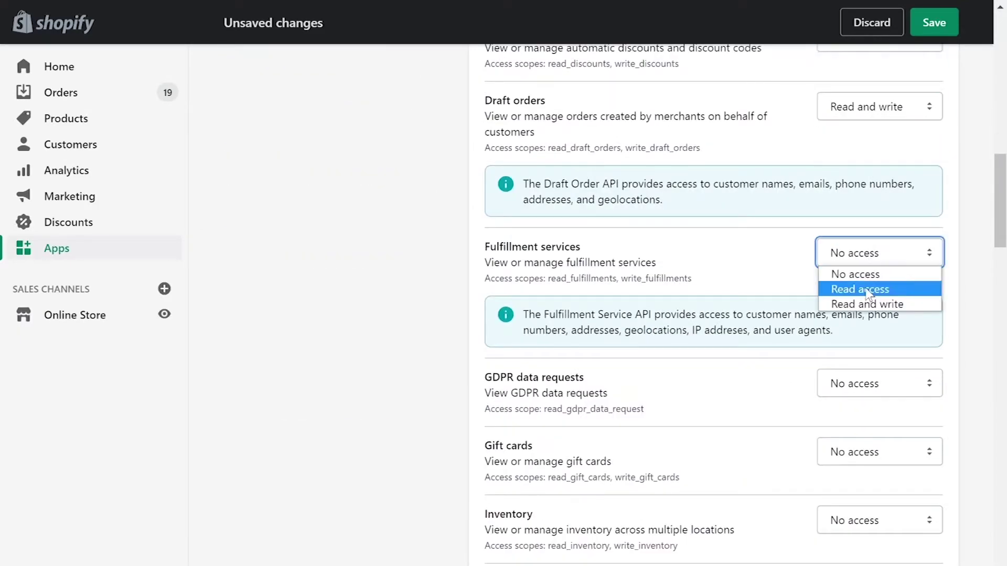
click(871, 304)
click(875, 418)
drag(879, 451, 870, 502)
scroll(886, 472, down, 6)
drag(879, 126, 870, 178)
drag(879, 195, 870, 314)
click(879, 332)
click(870, 369)
Grant read-and-write access for Marketing events through store content, with read access for Payments.
scroll(879, 210, down, 6)
drag(878, 149, 870, 184)
drag(880, 216, 860, 268)
drag(879, 316, 860, 504)
scroll(855, 367, down, 9)
drag(879, 127, 870, 181)
click(879, 196)
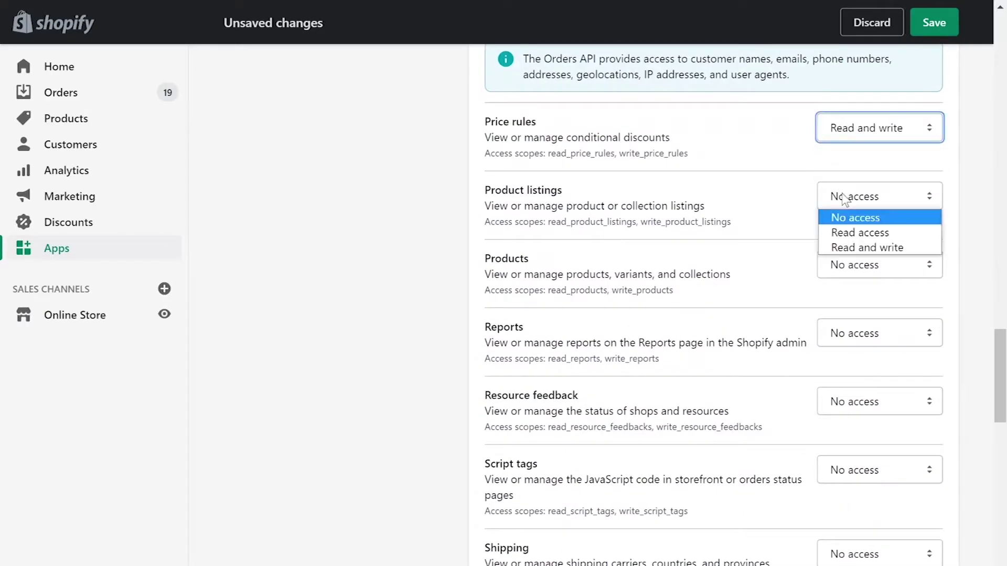
click(870, 247)
drag(880, 264, 870, 452)
click(880, 470)
click(839, 521)
scroll(865, 367, down, 7)
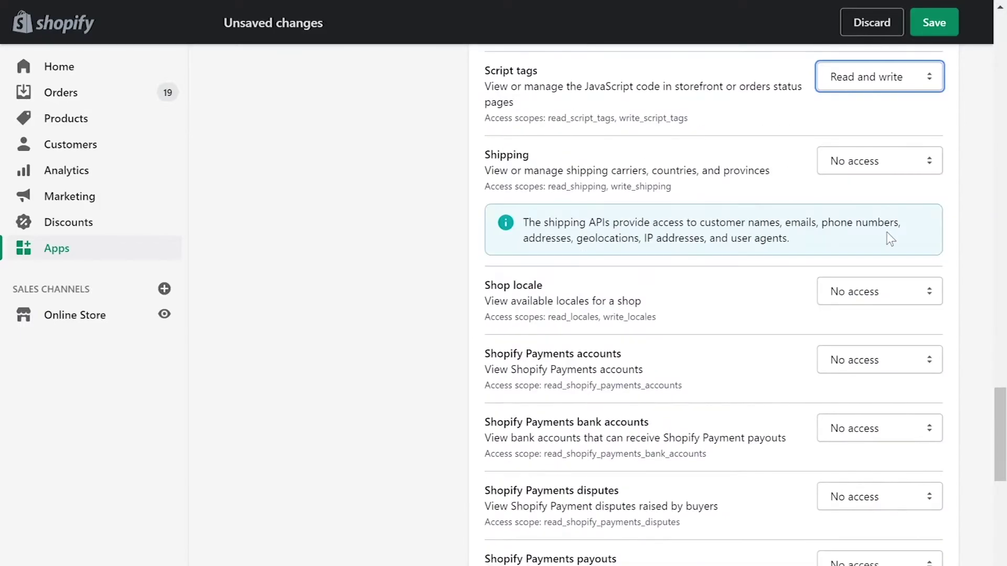
drag(879, 161, 873, 211)
drag(880, 292, 870, 342)
mouse_move(879, 360)
mouse_down()
mouse_move(865, 397)
mouse_move(865, 465)
mouse_up()
drag(879, 496, 860, 532)
scroll(874, 460, down, 9)
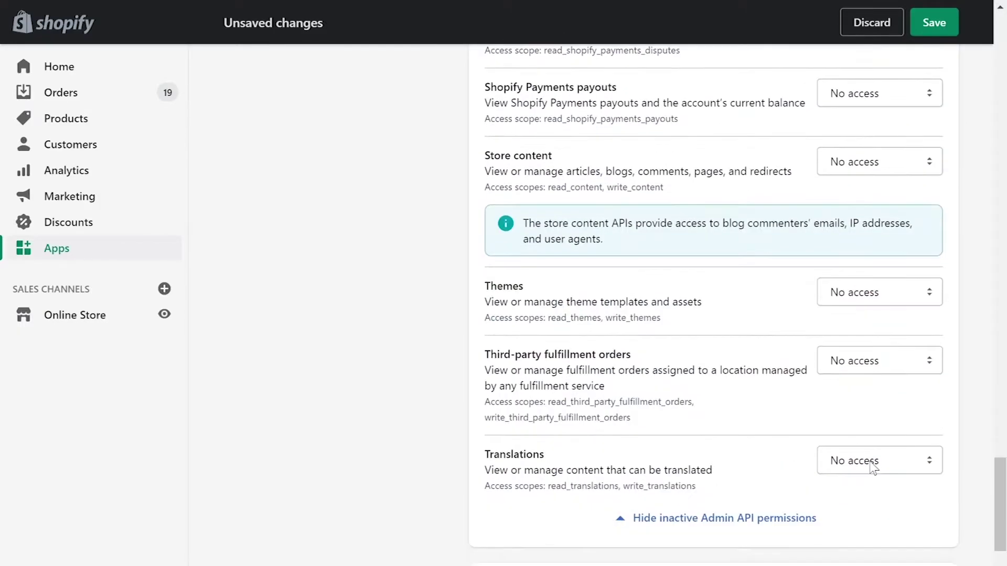
mouse_move(879, 92)
mouse_down()
mouse_move(856, 132)
mouse_move(870, 212)
mouse_up()
drag(879, 292, 870, 411)
drag(880, 460, 880, 510)
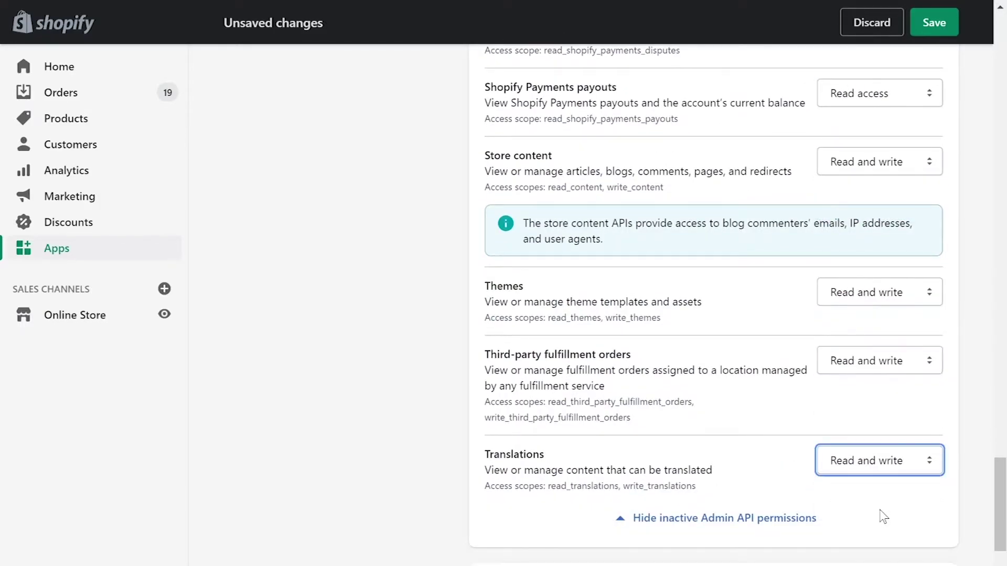
scroll(475, 446, down, 5)
scroll(471, 446, down, 3)
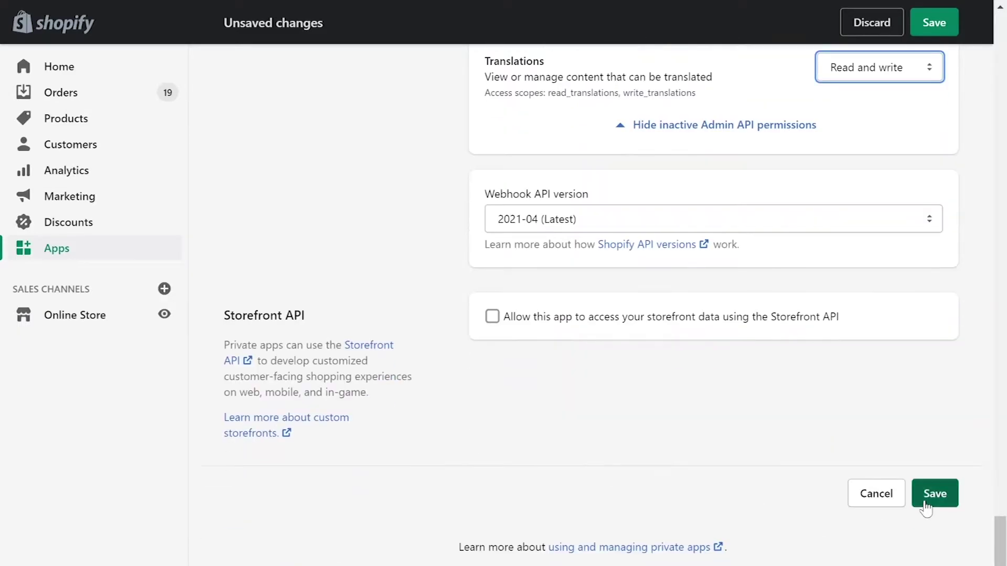
Save and create the private app, then copy its revealed API password.
click(926, 498)
click(693, 432)
scroll(608, 315, down, 4)
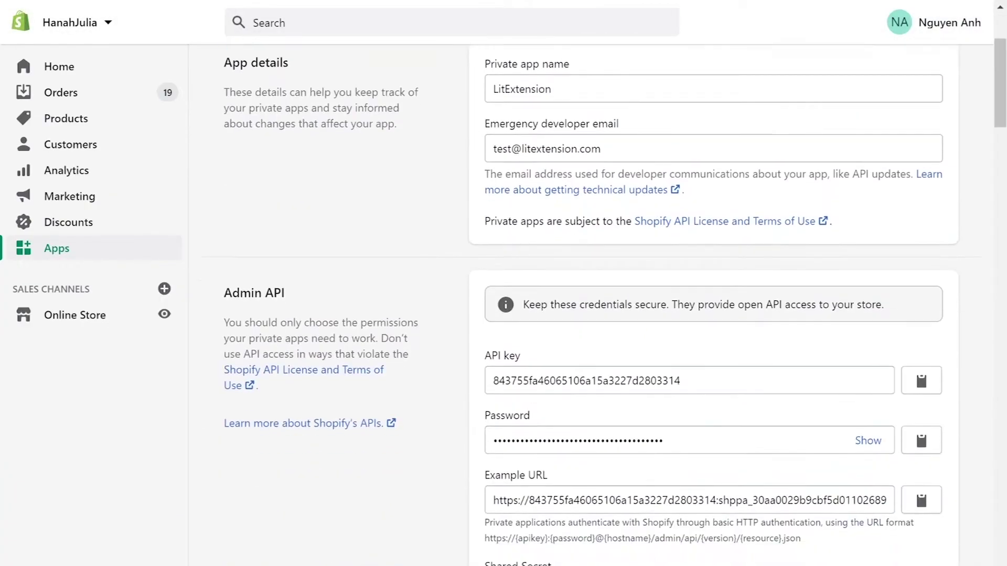
scroll(608, 315, down, 2)
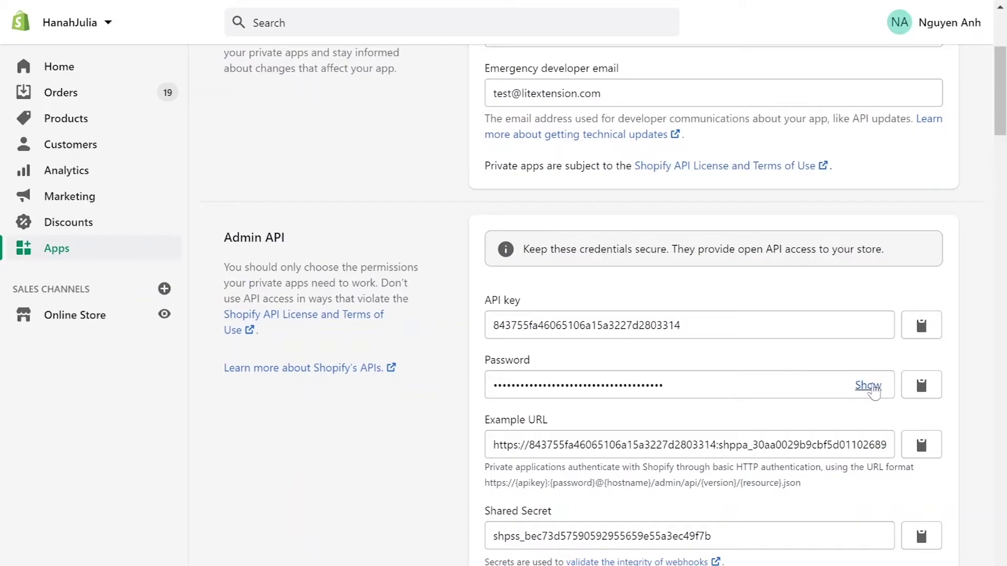
click(868, 386)
click(922, 388)
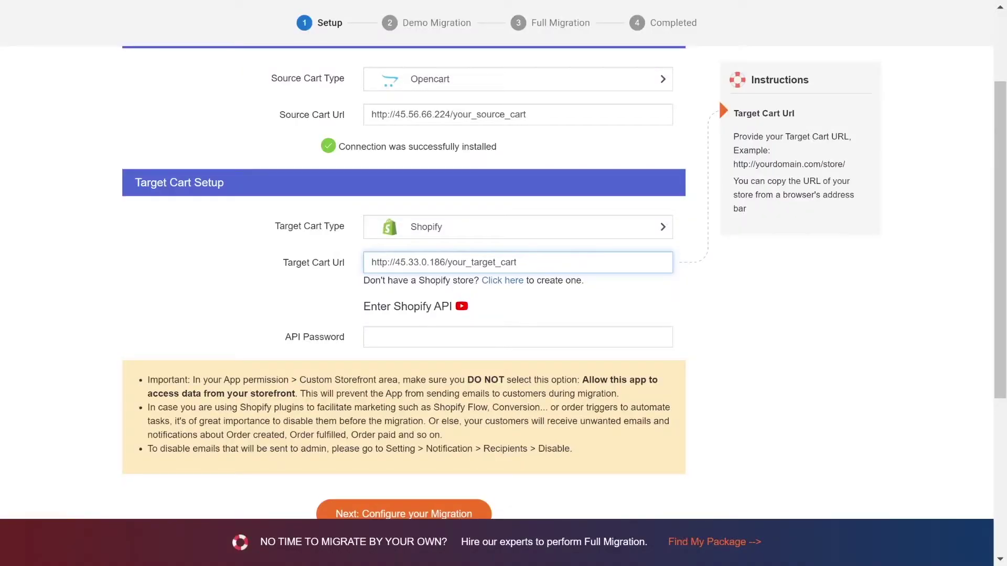
Paste the Shopify API password into LitExtension and proceed to migration configuration.
key(Tab)
key(ctrl+v)
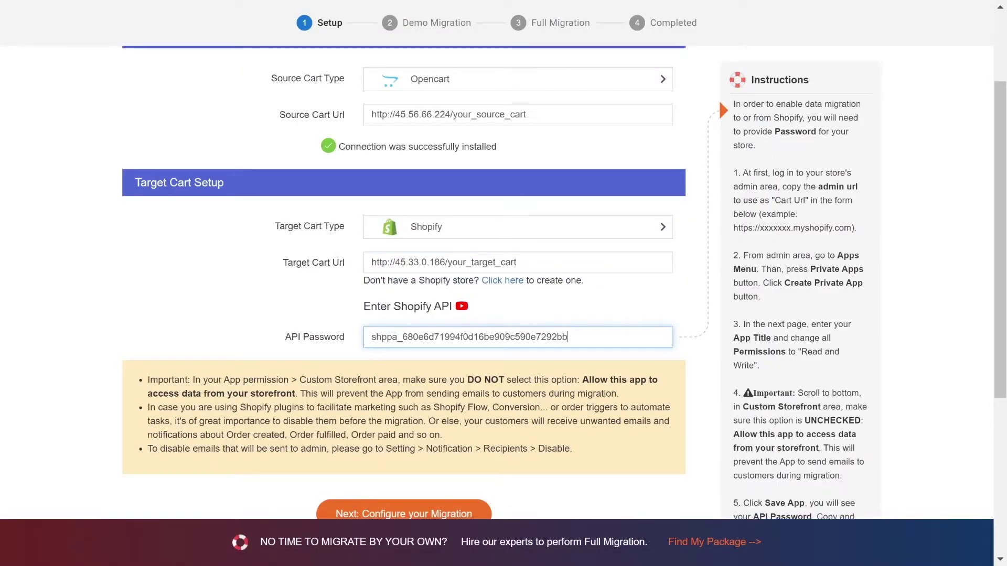
click(461, 307)
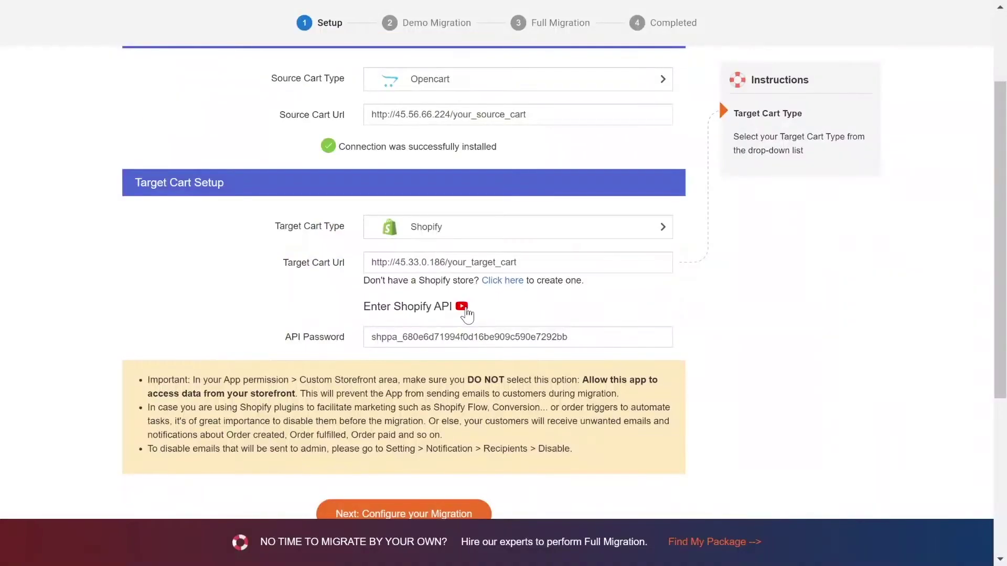
scroll(379, 379, down, 3)
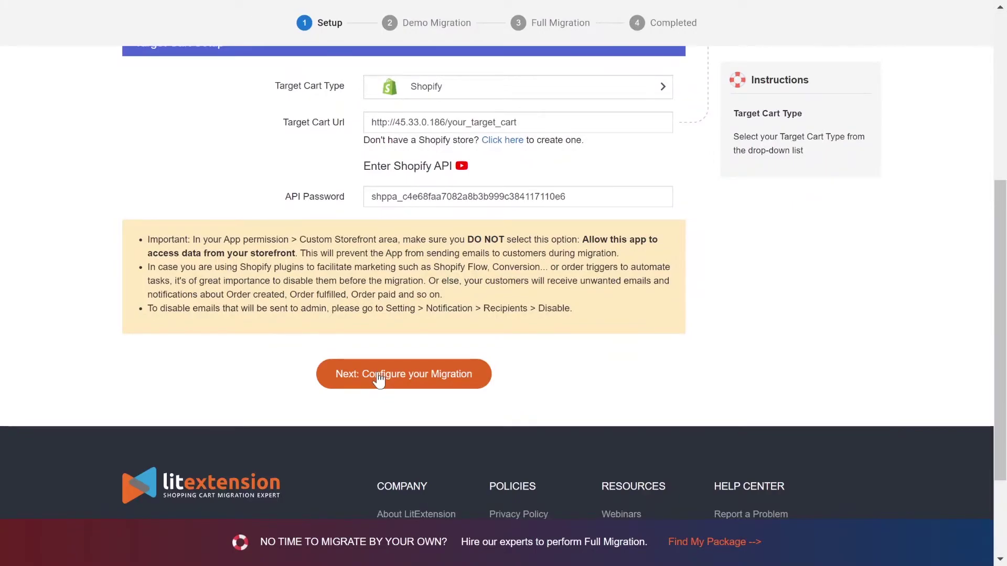
click(383, 379)
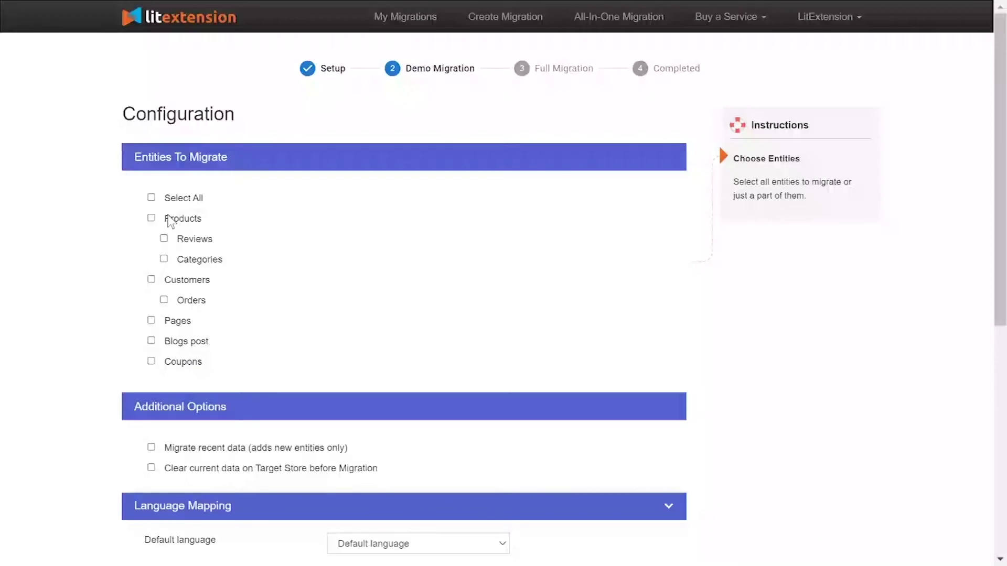
Select Products, Customers with Orders, Pages and Blog posts for migration.
click(169, 219)
click(174, 281)
click(176, 322)
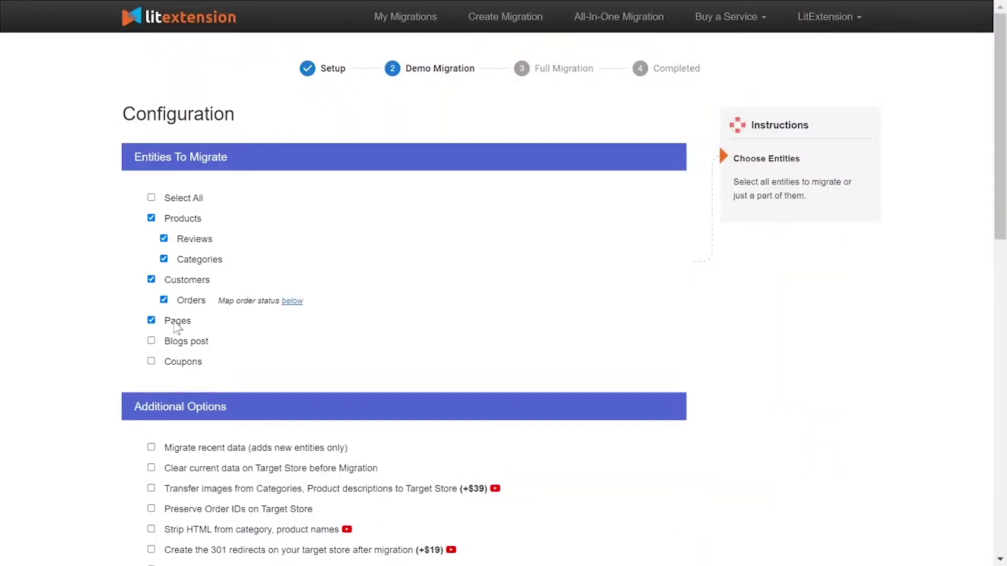
click(176, 343)
Preview the 301 redirects and Strip HTML help videos under Additional Options.
scroll(128, 222, down, 5)
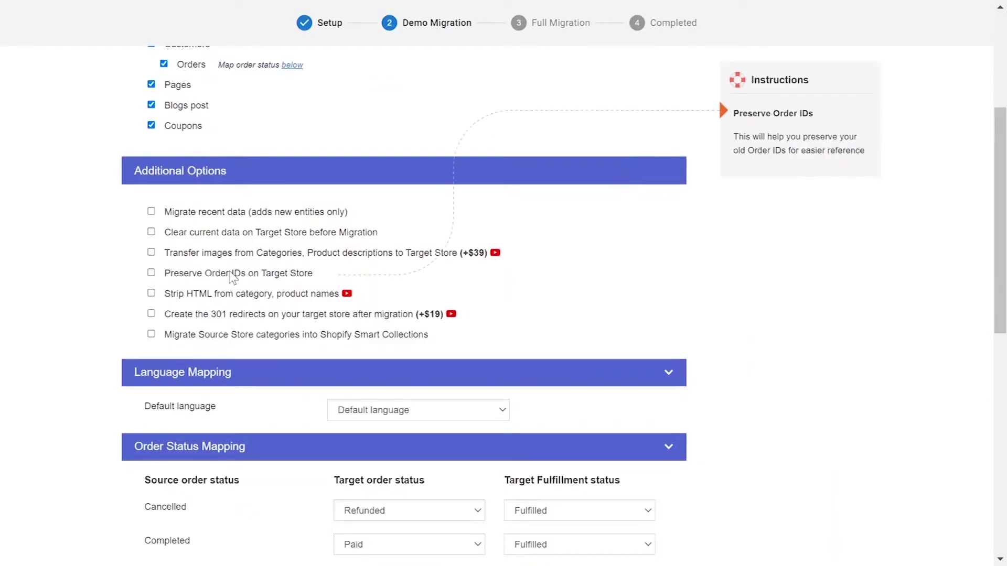
mouse_move(232, 550)
mouse_move(307, 549)
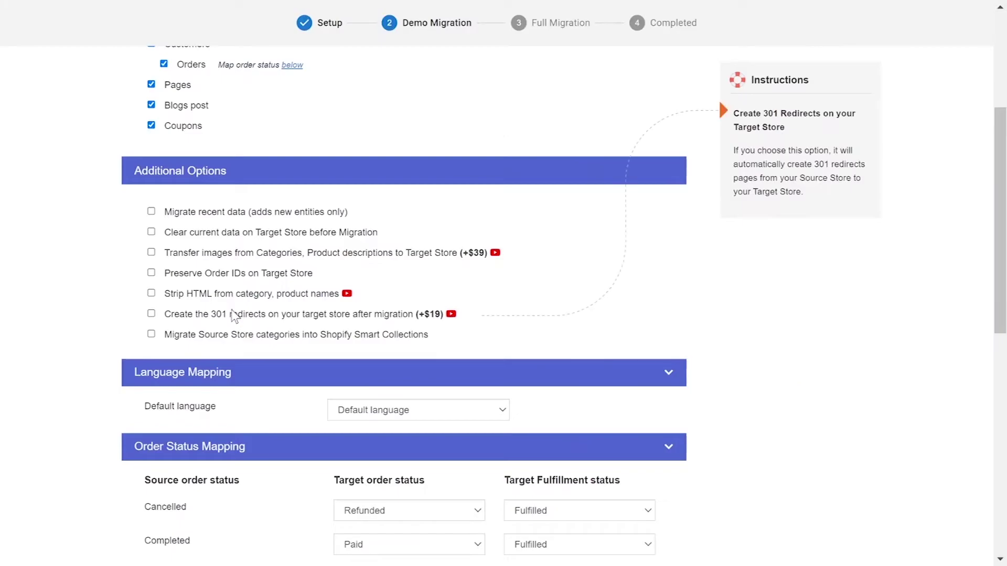
click(450, 313)
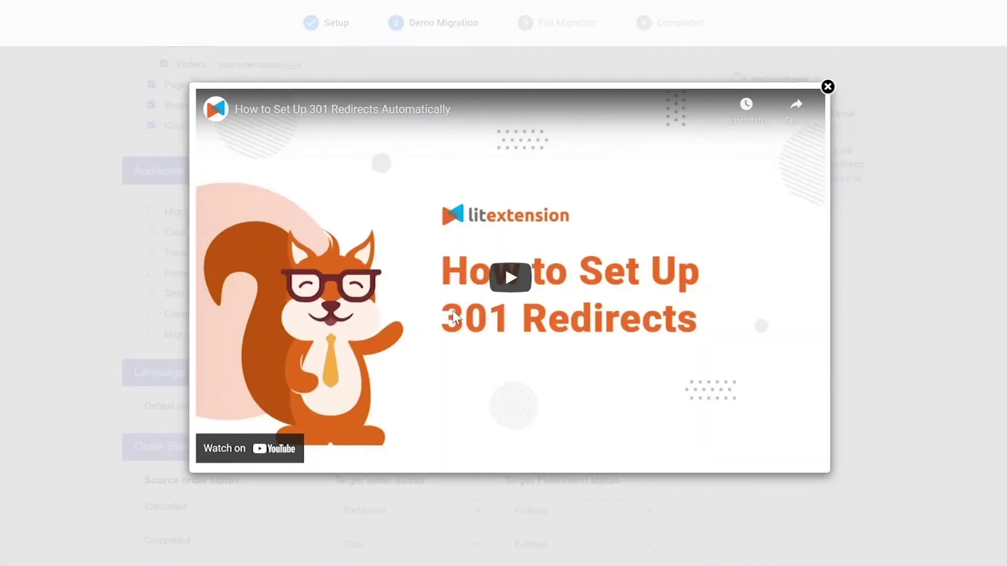
click(827, 86)
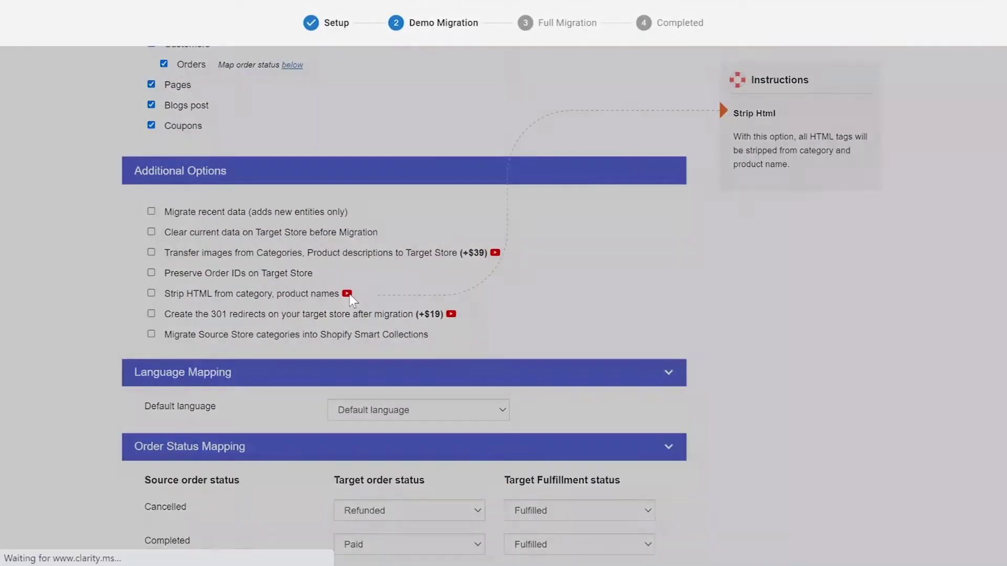
click(347, 293)
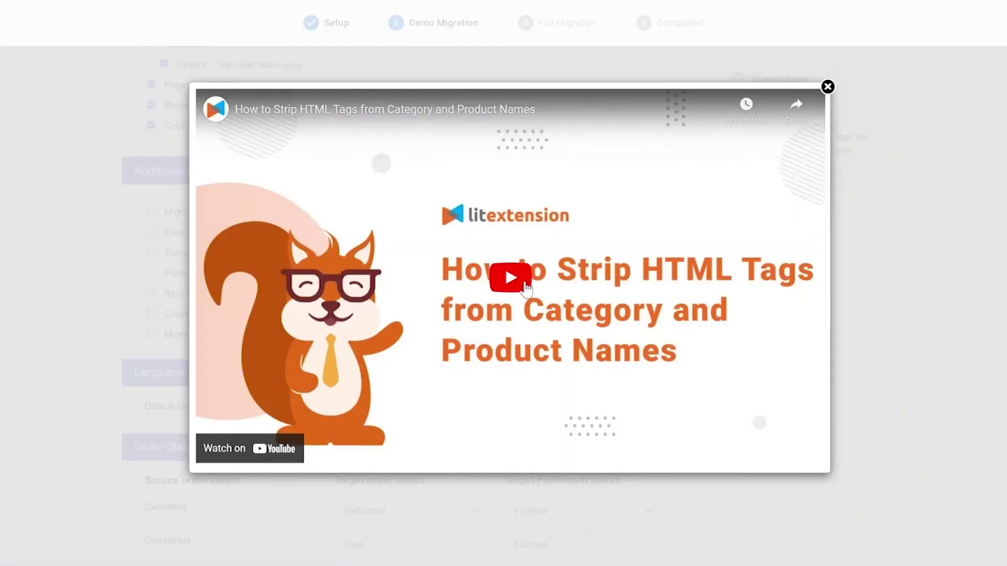
click(827, 86)
scroll(490, 271, down, 3)
Map Cancelled orders to Unfulfilled and keep Completed orders as Fulfilled.
scroll(490, 272, down, 1)
click(476, 274)
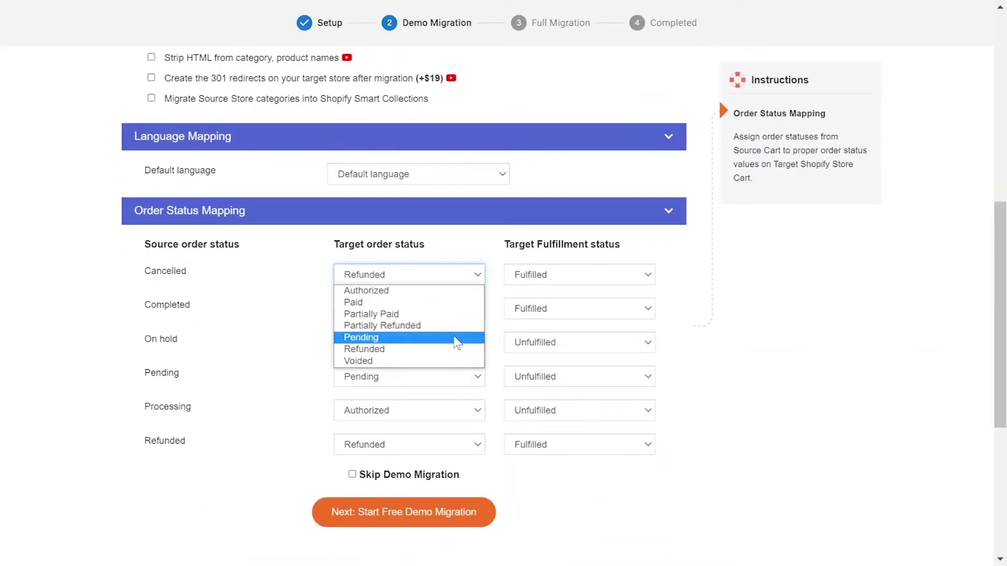
click(566, 281)
click(535, 288)
click(447, 311)
click(430, 335)
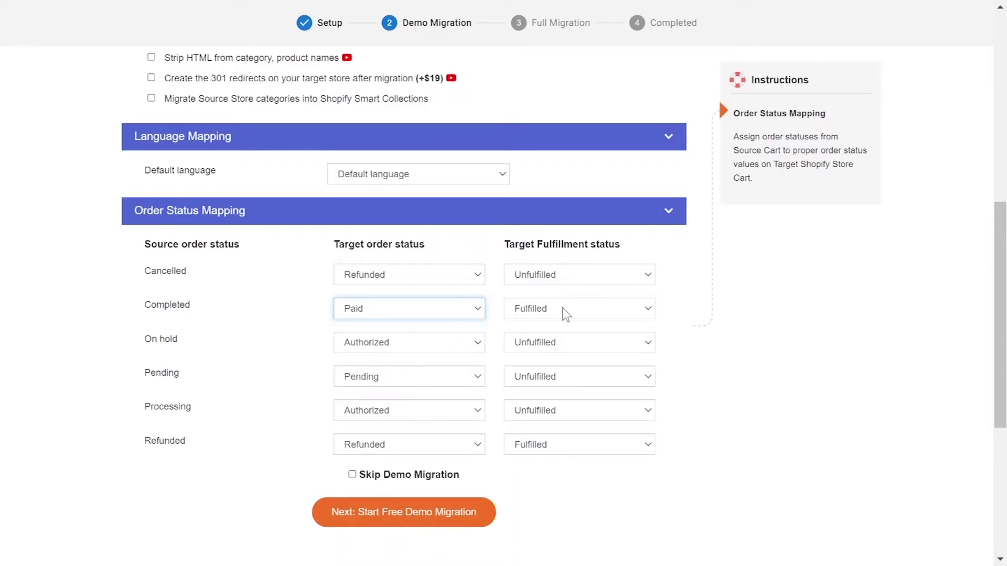
click(561, 310)
click(436, 352)
Map On hold to Pending and Processing to Partially Fulfilled, then skip the demo migration.
click(419, 405)
click(577, 342)
click(524, 357)
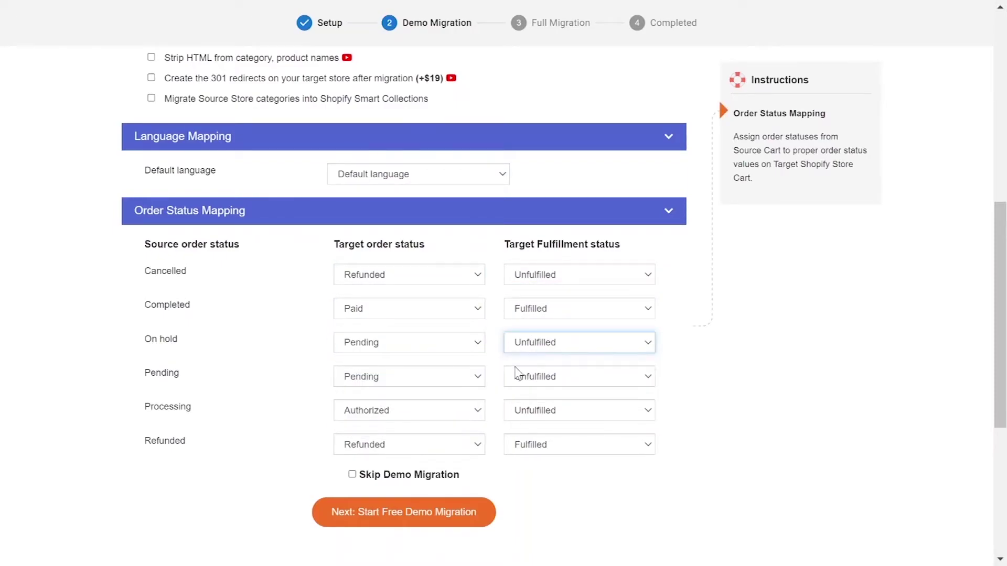
click(472, 377)
click(475, 437)
click(577, 376)
click(456, 411)
click(472, 427)
click(575, 410)
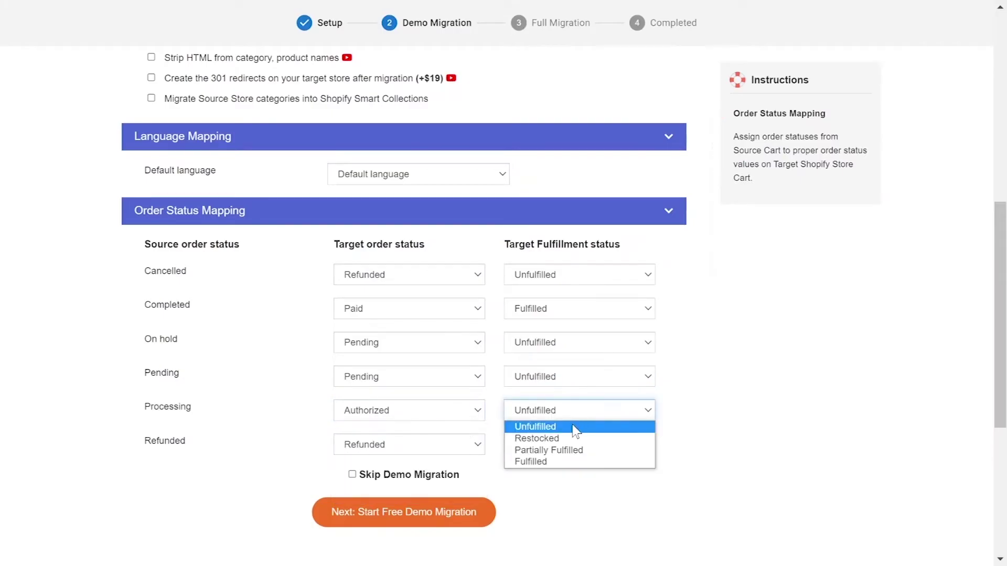
click(571, 452)
scroll(427, 449, down, 2)
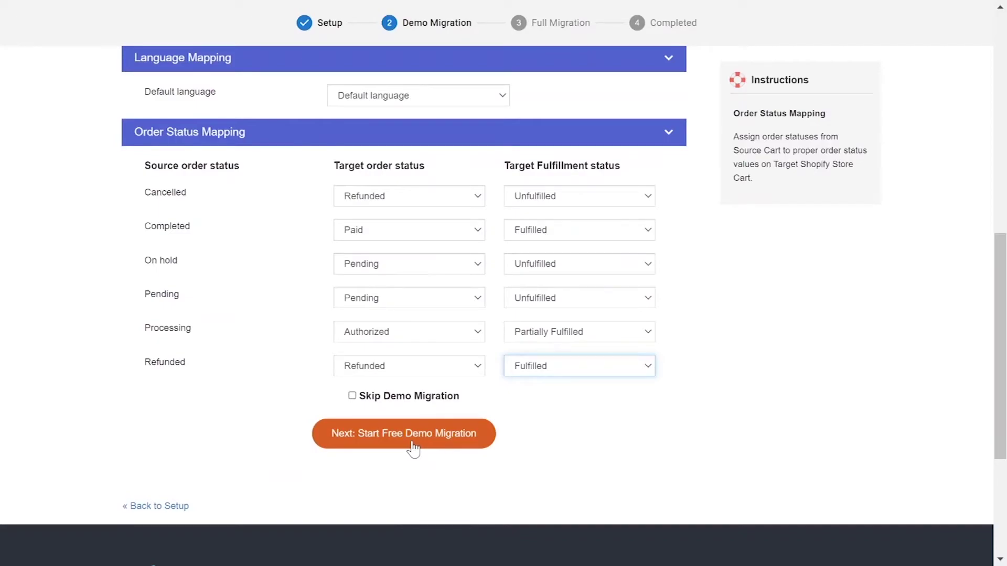
click(352, 396)
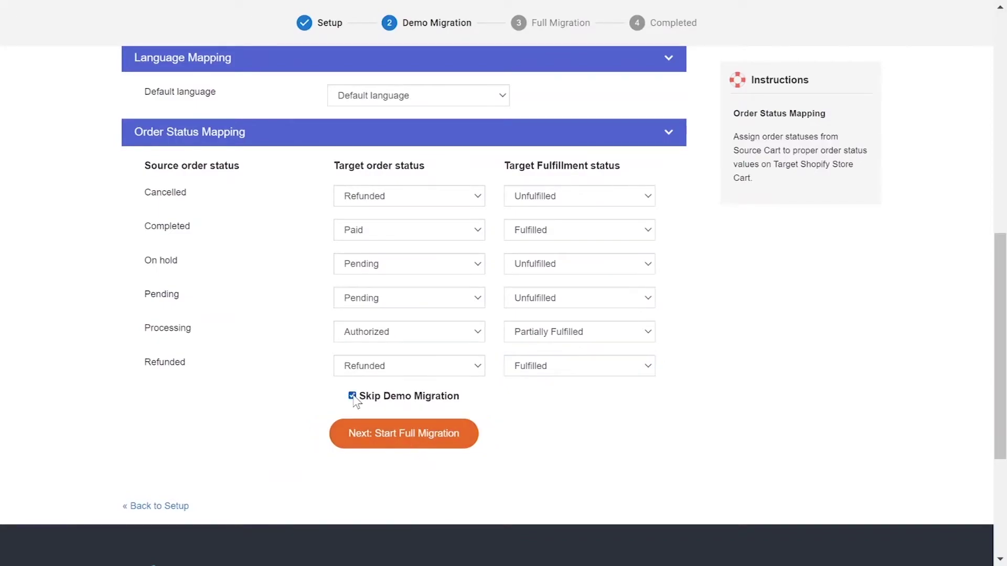
Open the Full Migration summary listing 27 entities for a $29 total.
click(374, 446)
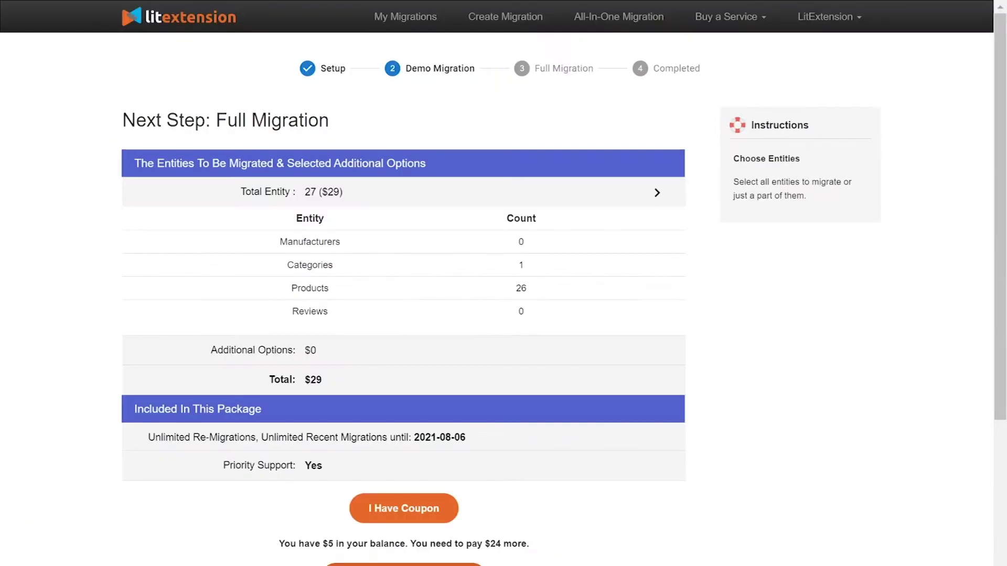